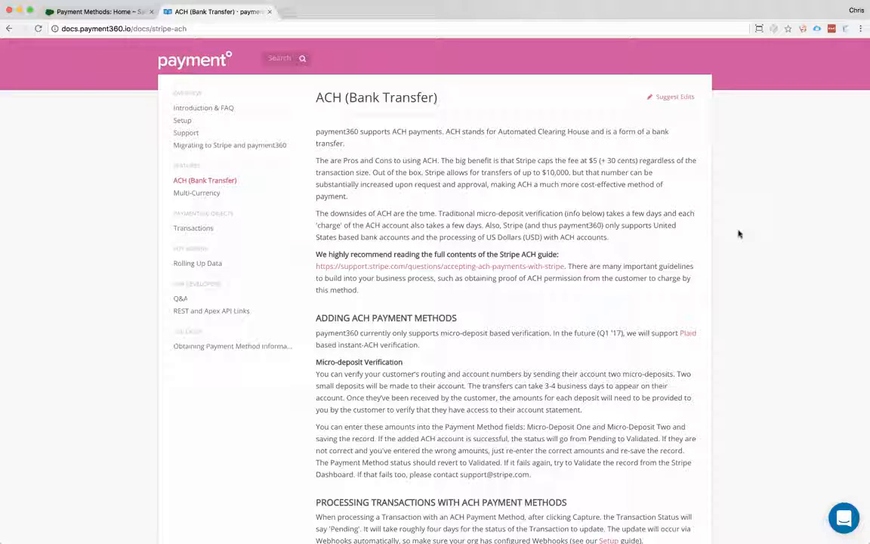
Step: Review the test routing number, account numbers and verification amounts in the Testing section of the ACH documentation
scroll(739, 234, "down", 5)
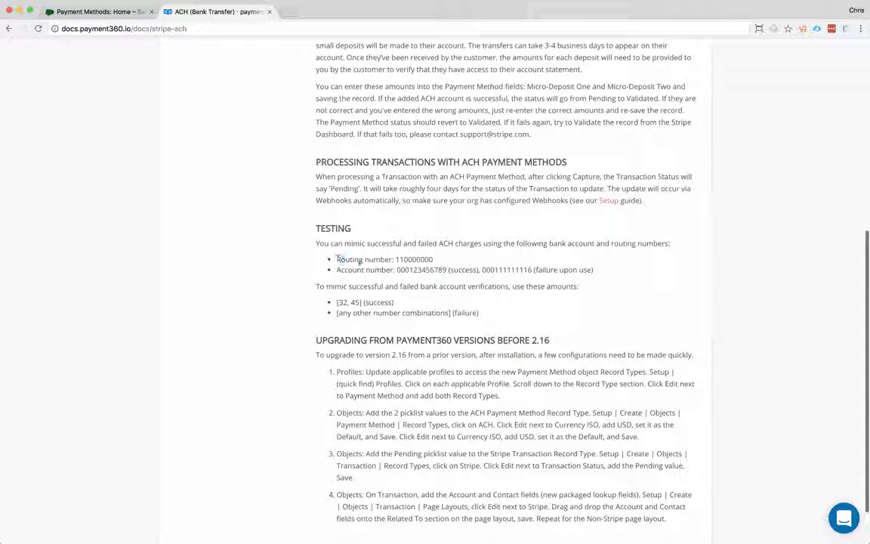
left_click_drag(337, 257, 399, 300)
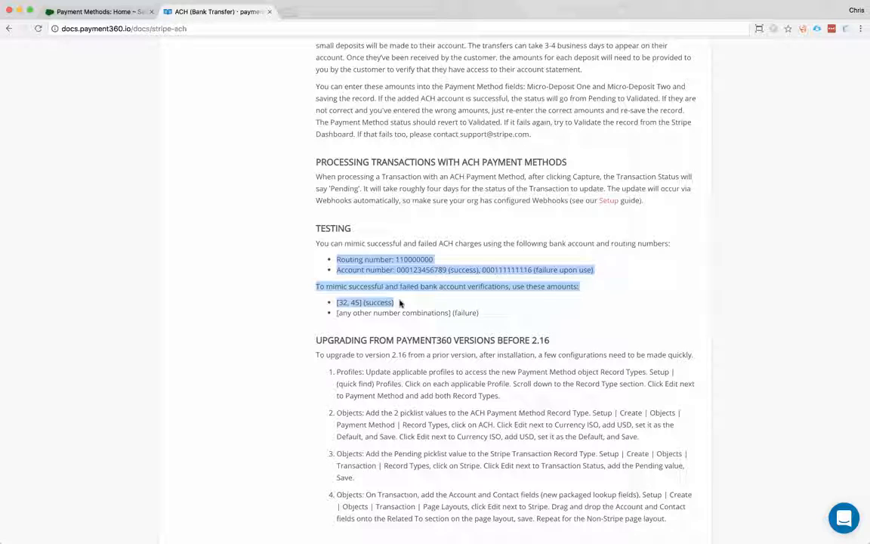
left_click(400, 303)
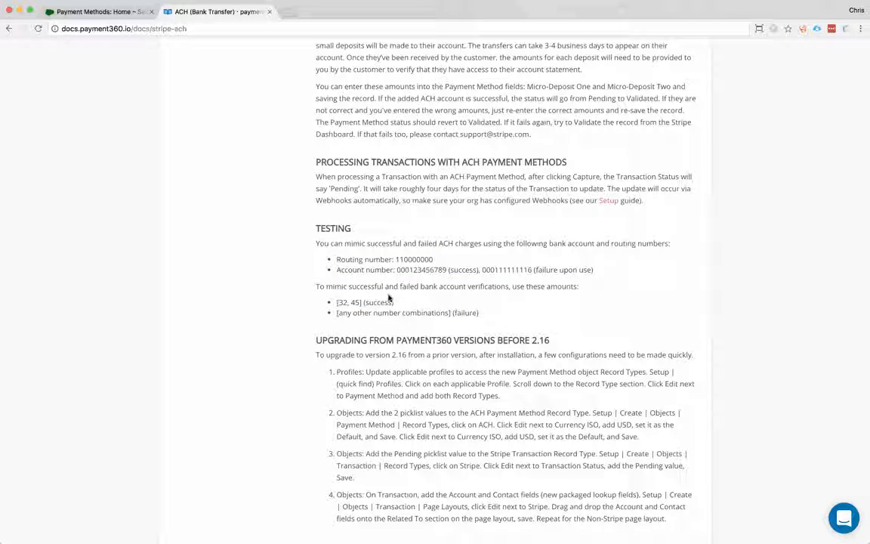
Step: Switch to Salesforce, start a new payment method with the ACH record type, and try to save it with the fields empty
left_click(88, 13)
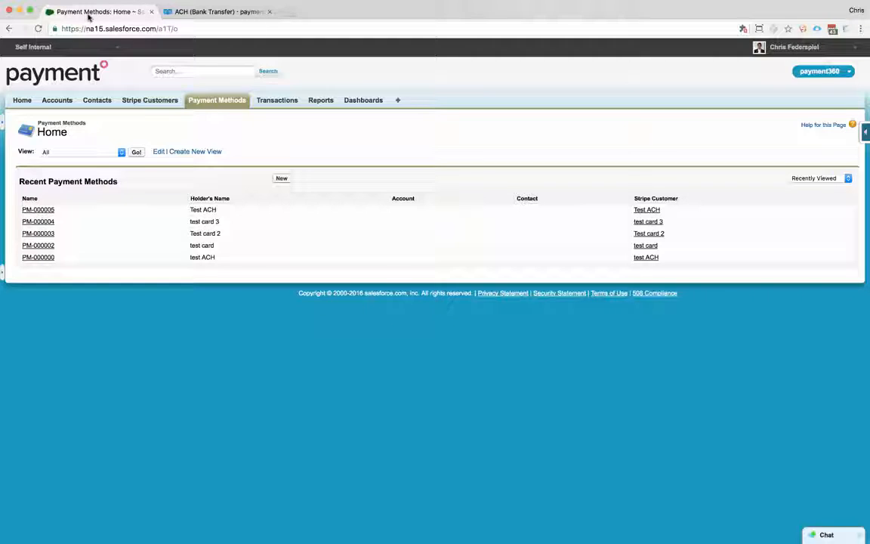
left_click(282, 179)
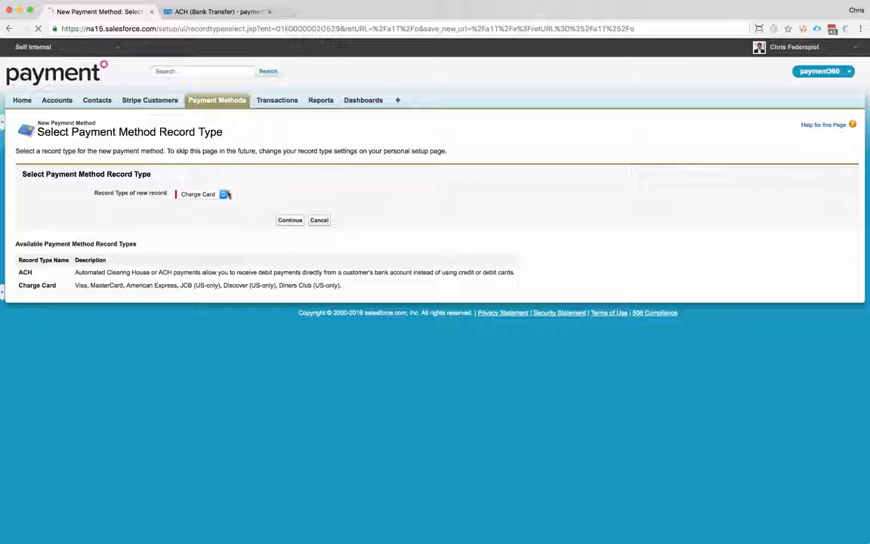
left_click(208, 194)
left_click(204, 186)
left_click(289, 220)
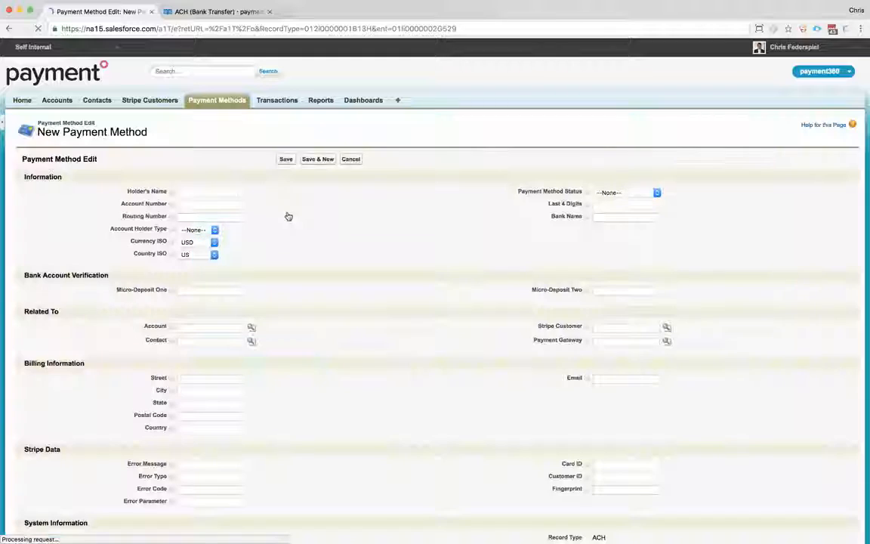
left_click(286, 159)
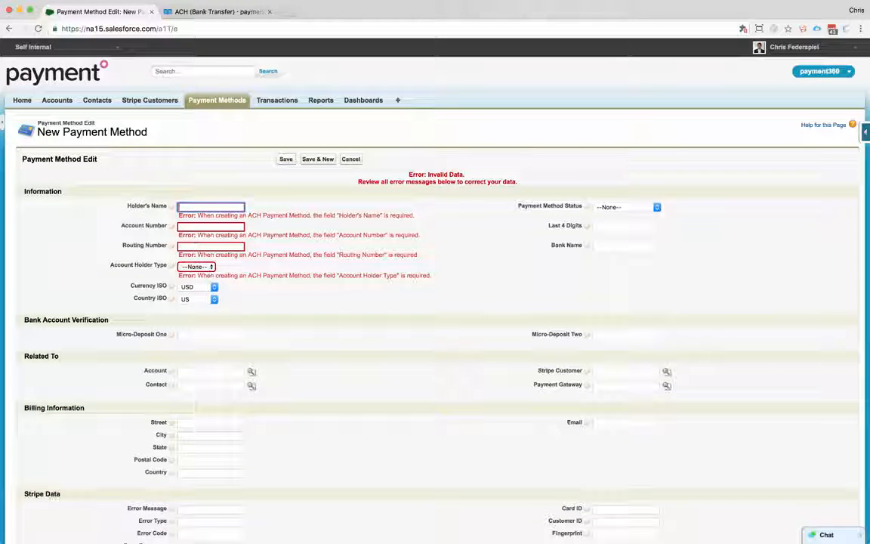
left_click(225, 165)
Step: Enter Test as the holder's name and copy the test routing number from the documentation into the Routing Number field
left_click(213, 10)
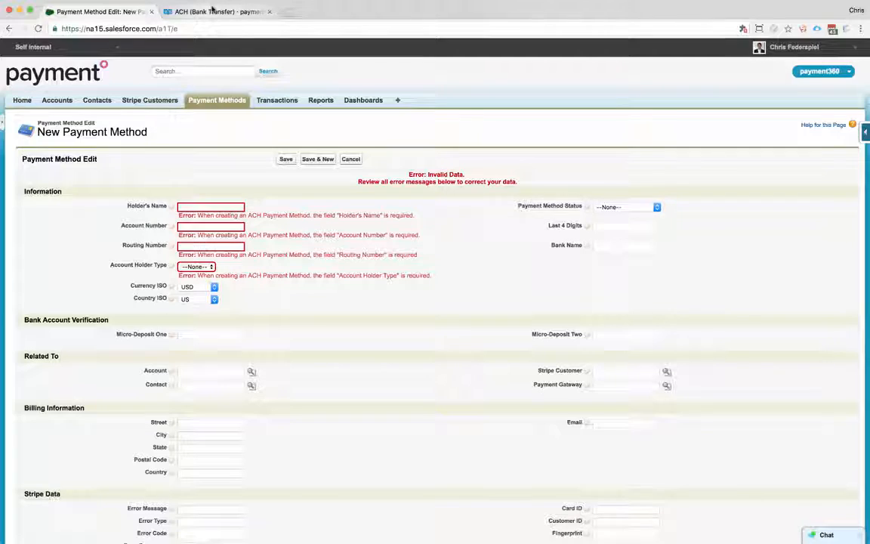
left_click_drag(395, 259, 434, 256)
key("super+c")
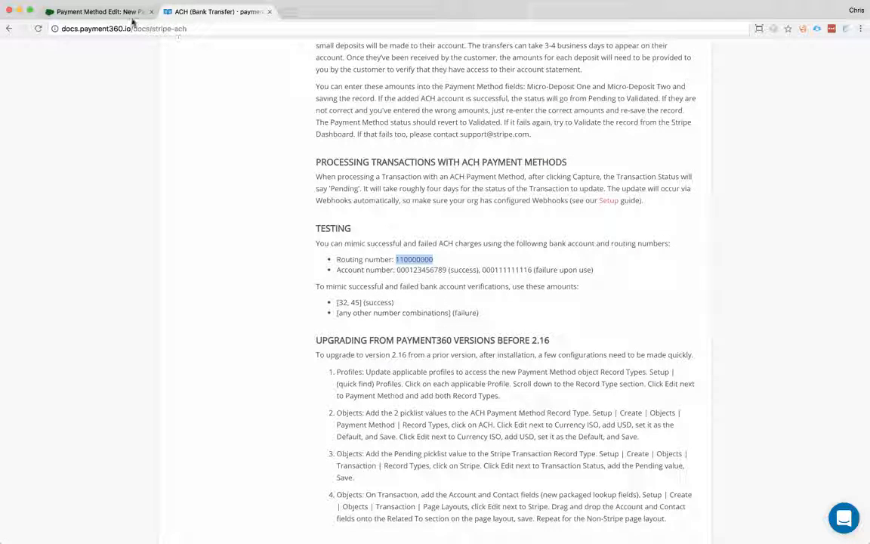
left_click(96, 12)
left_click(210, 205)
type("Test")
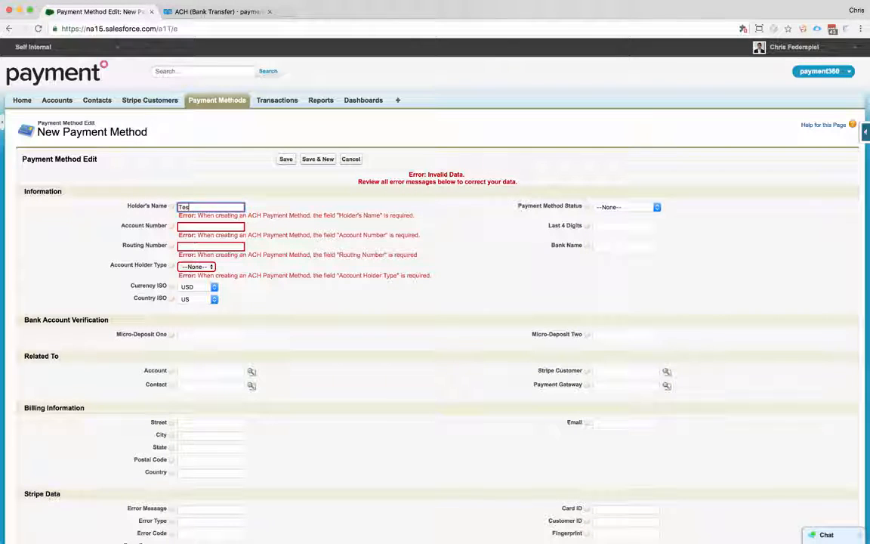
left_click(224, 243)
key("super+v")
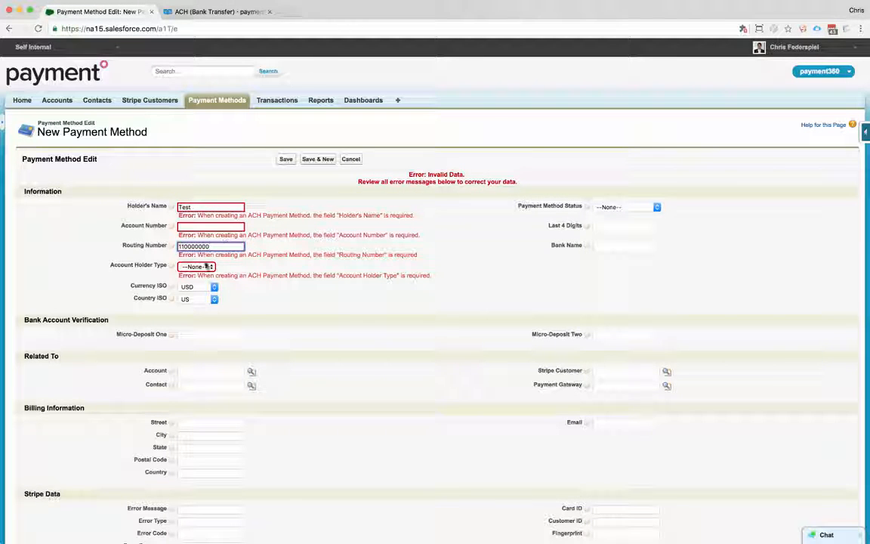
Step: Set the account holder type to Individual and copy the documentation's success test account number into the Account Number field
left_click(206, 266)
left_click(195, 275)
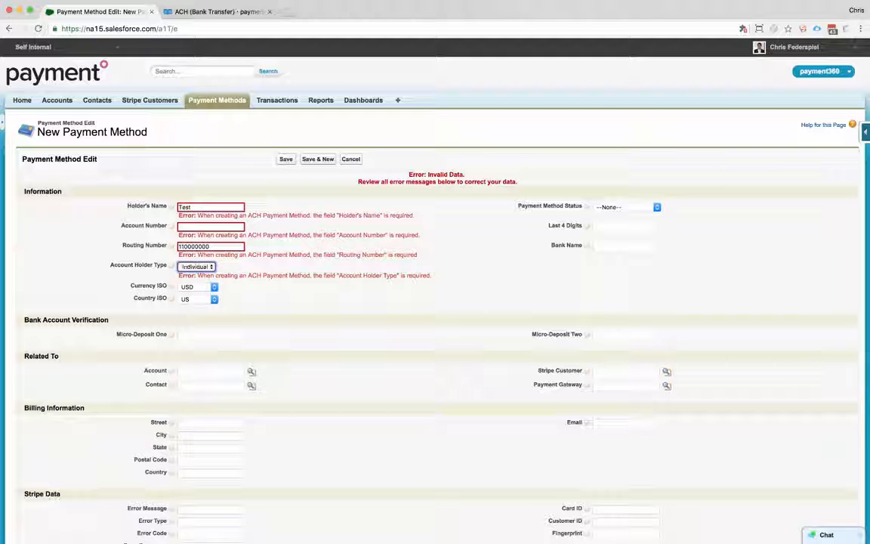
left_click(209, 12)
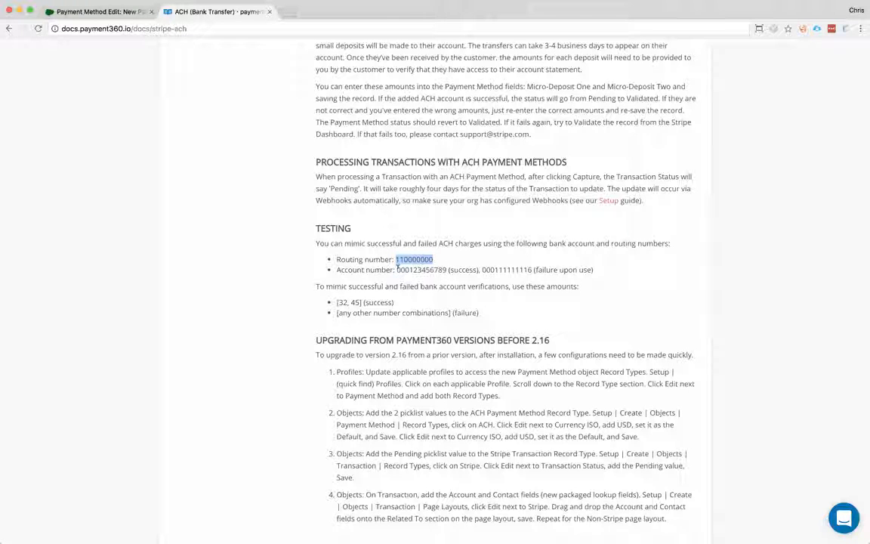
left_click_drag(397, 270, 447, 270)
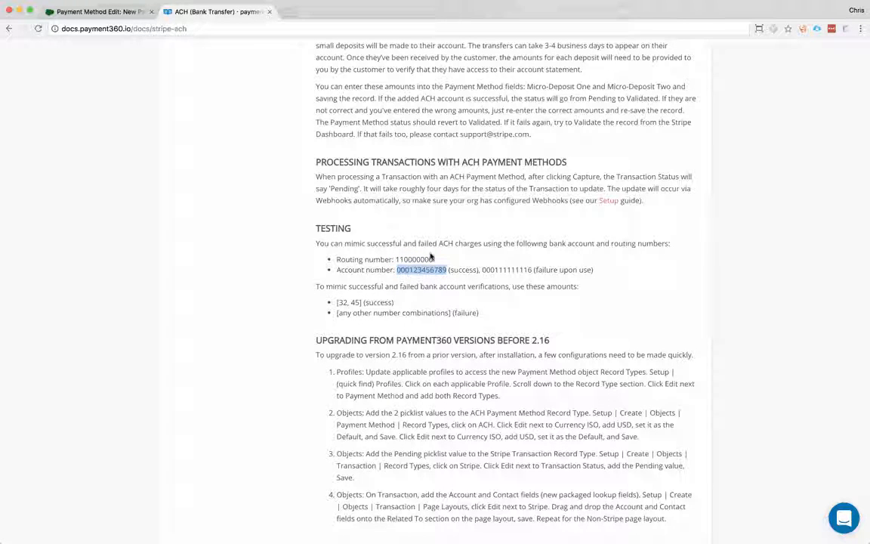
left_click(121, 12)
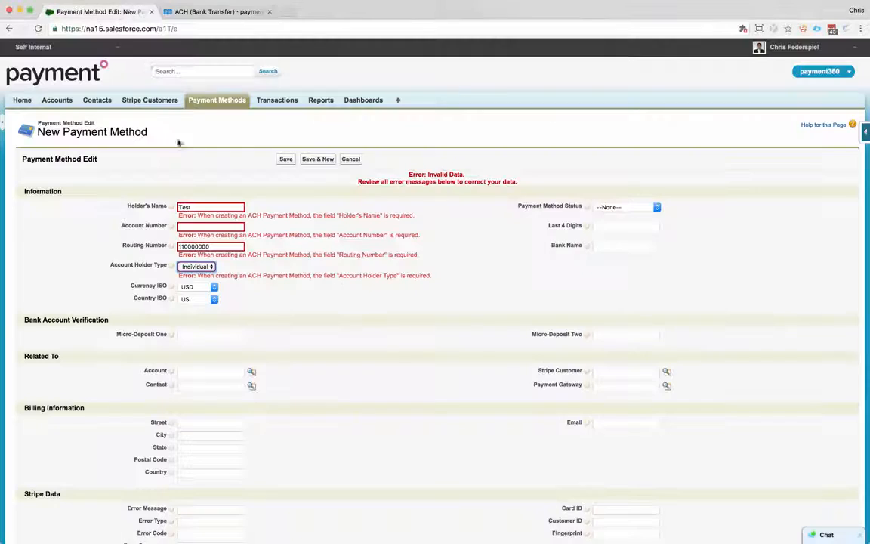
left_click(196, 226)
key("super+v")
Step: Keep USD as the currency and US as the country, and save the payment method
left_click(198, 287)
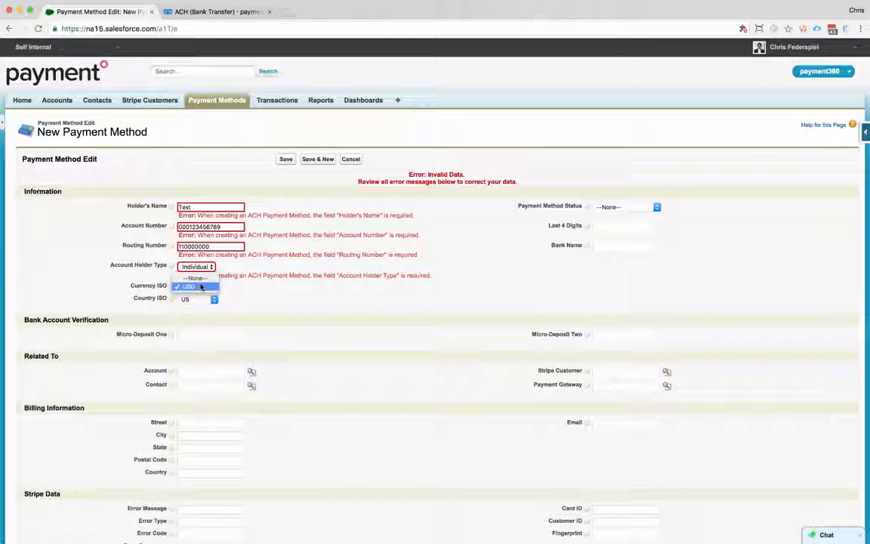
left_click(201, 287)
left_click(205, 300)
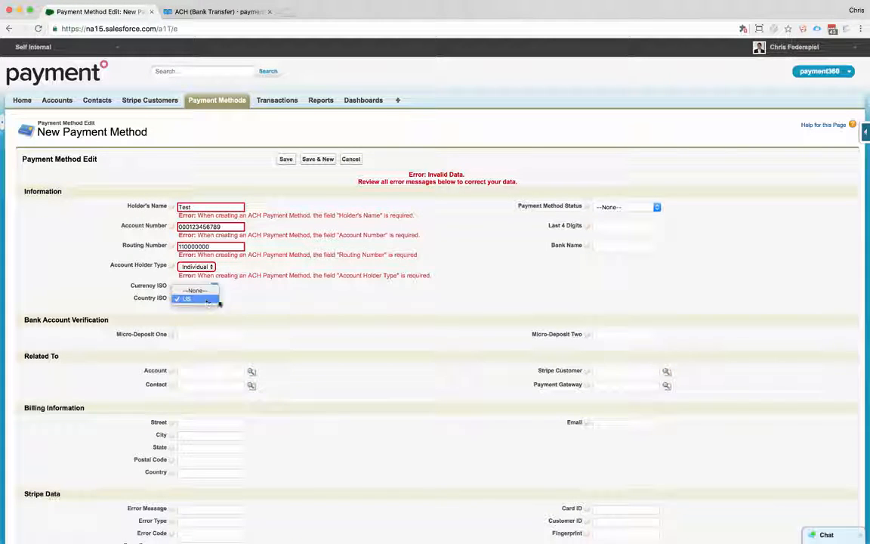
left_click(301, 304)
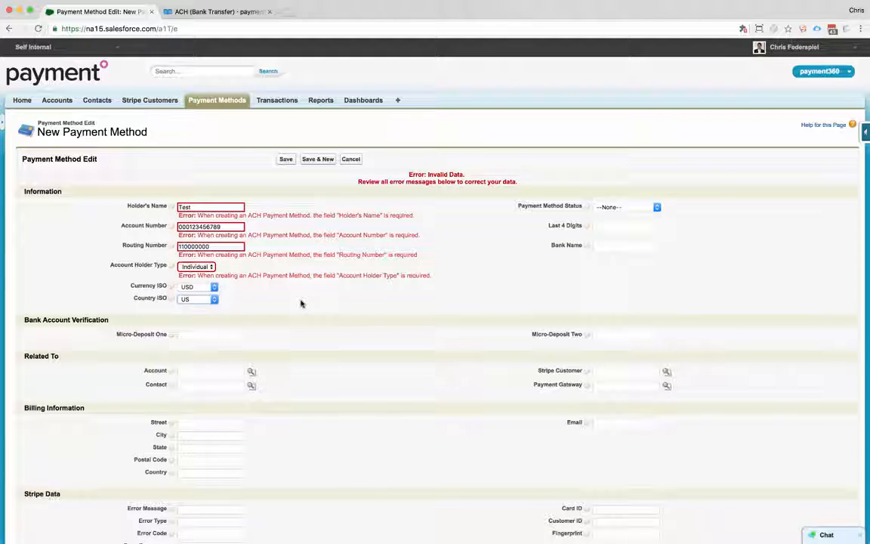
left_click(287, 160)
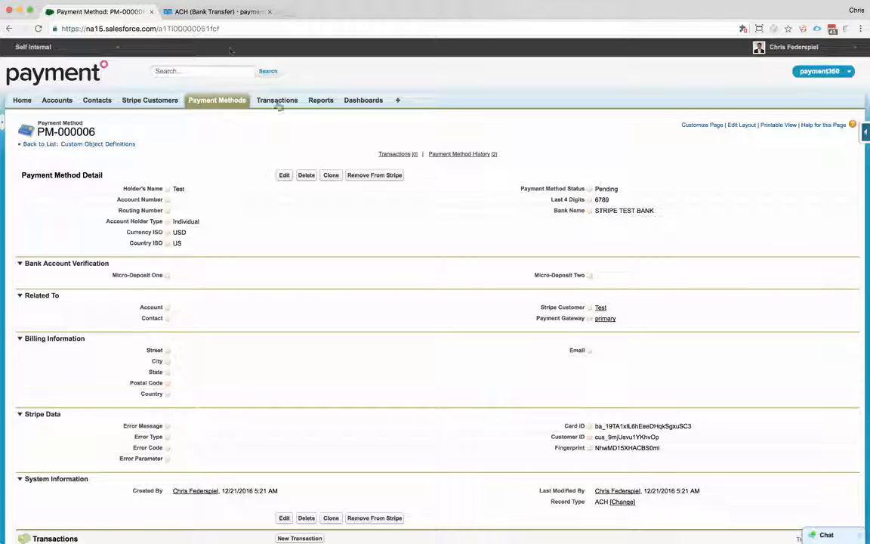
Step: Copy the first success verification amount from the documentation and set Micro-Deposit One to 32
left_click(221, 12)
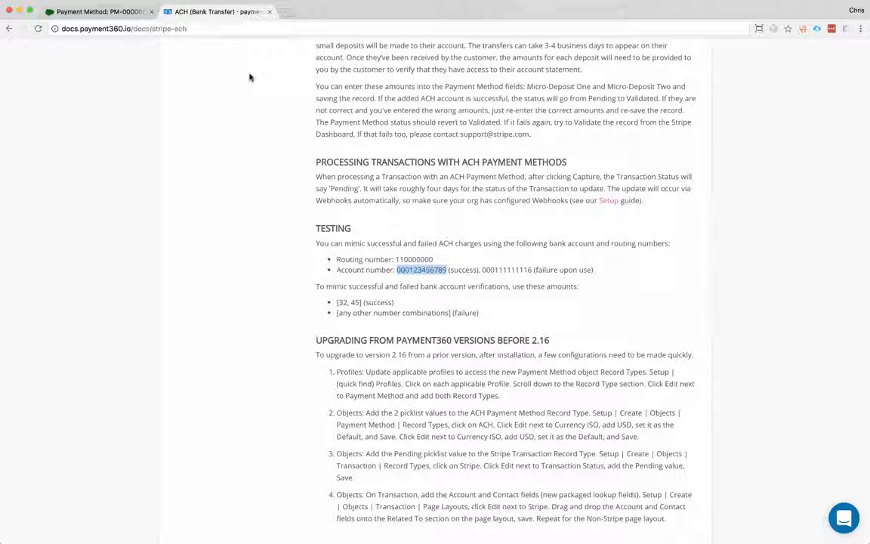
left_click(439, 219)
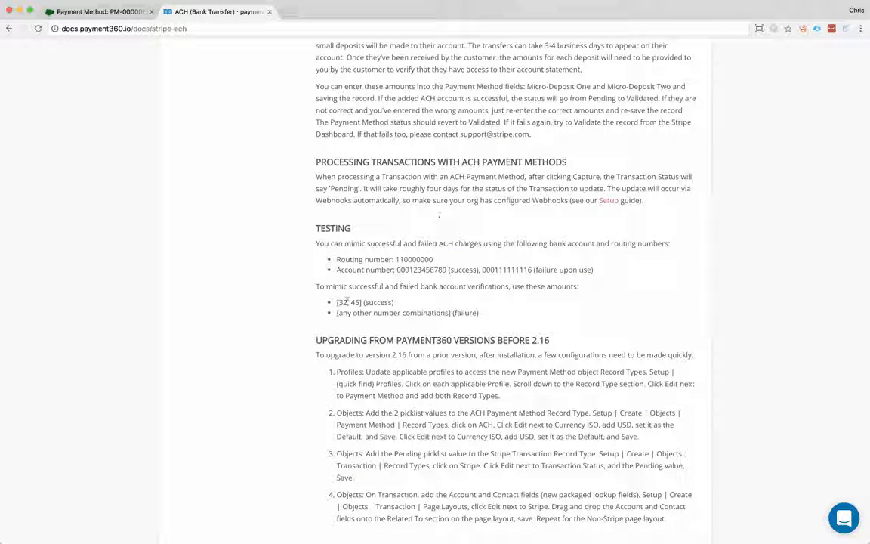
double_click(341, 301)
key("ctrl+c")
left_click(104, 12)
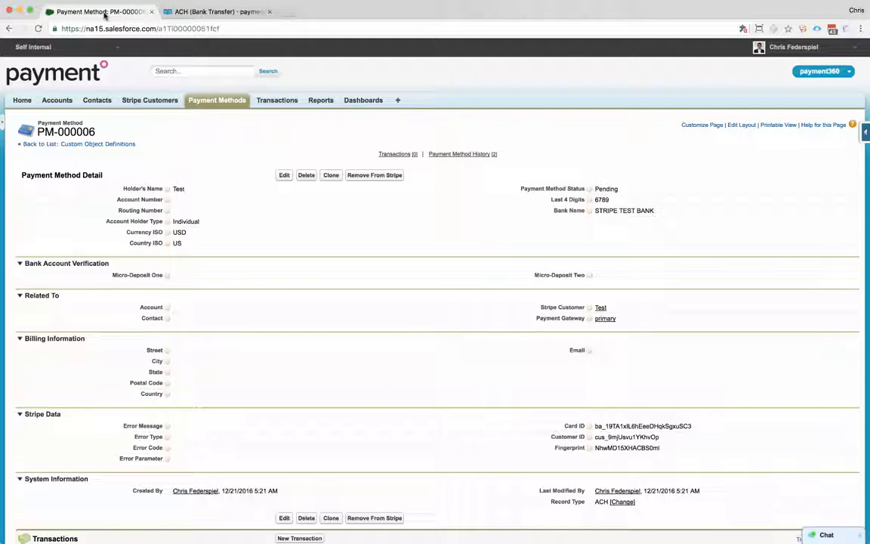
double_click(211, 275)
key("ctrl+v")
Step: Copy the second success amount from the documentation, set Micro-Deposit Two to 45, and save the payment method
left_click(211, 12)
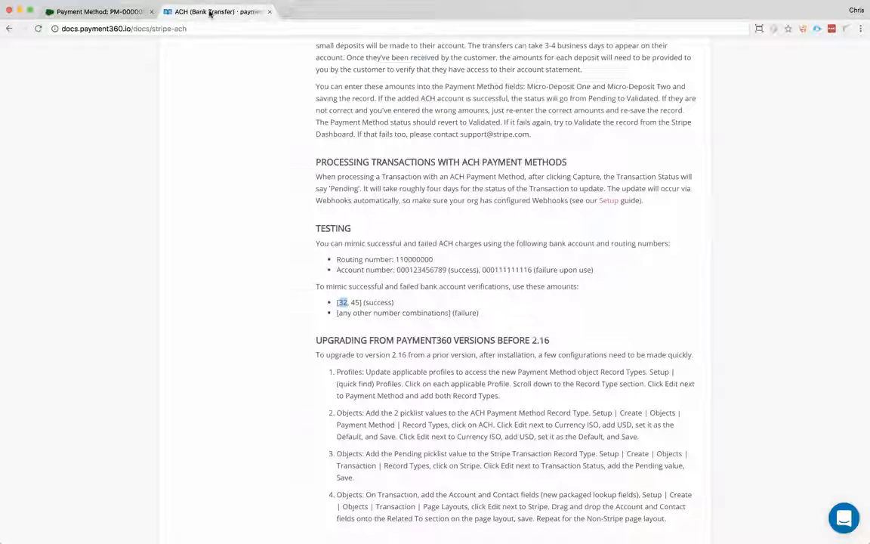
double_click(357, 302)
key("ctrl+c")
left_click(113, 14)
double_click(616, 276)
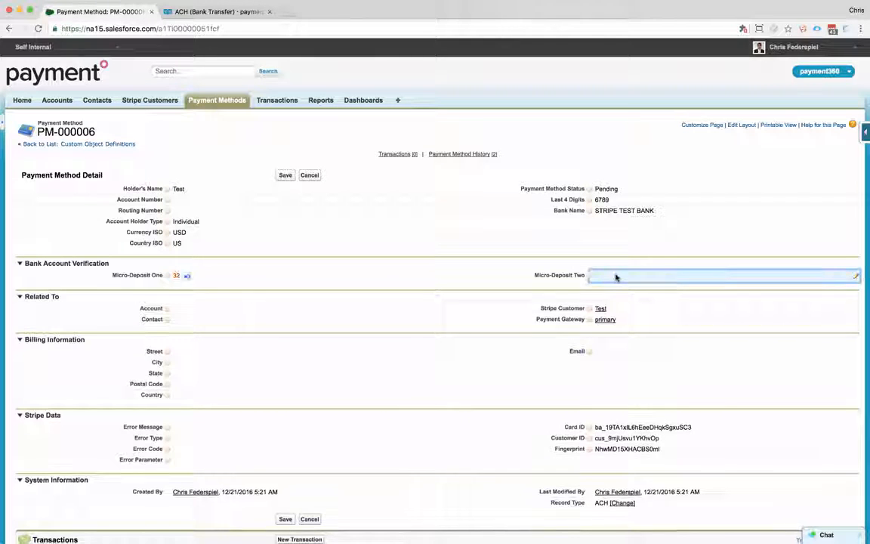
key("ctrl+v")
left_click(518, 240)
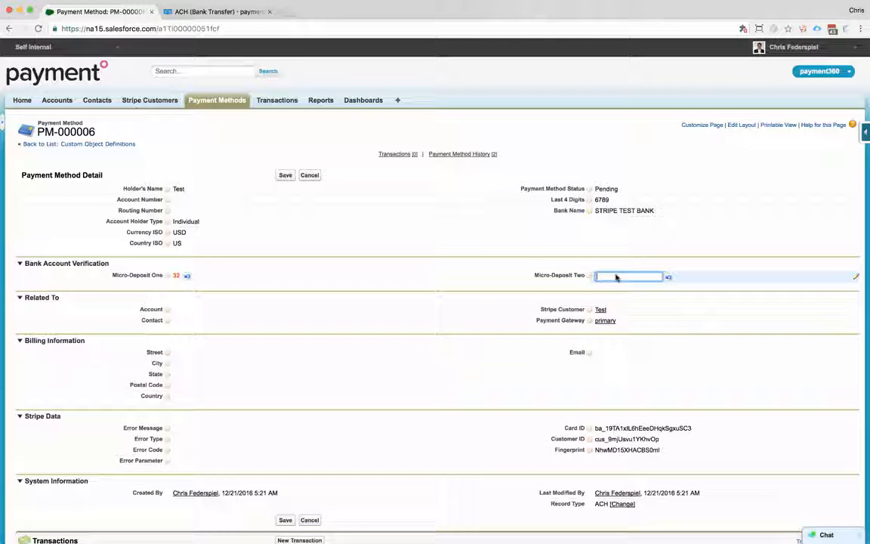
left_click(285, 175)
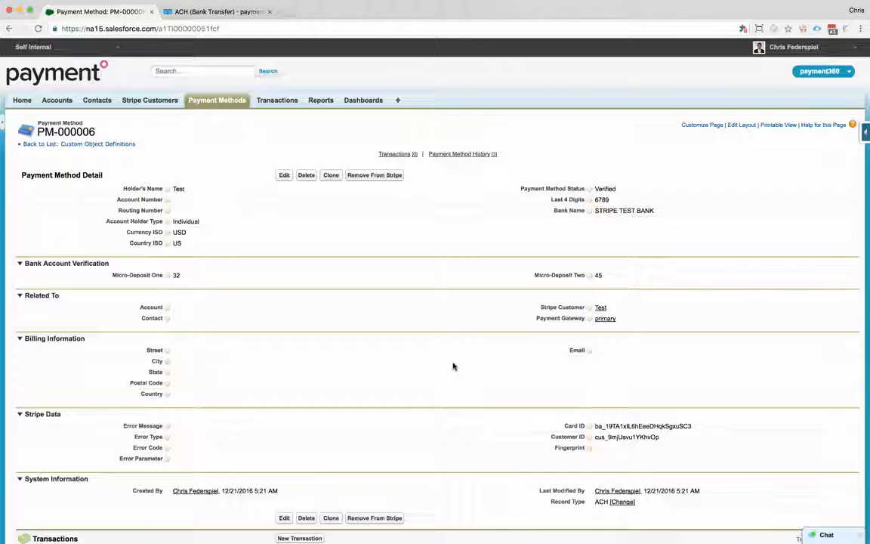
Step: Start a new transaction of the Stripe record type from the verified payment method
scroll(453, 366, "down", 2)
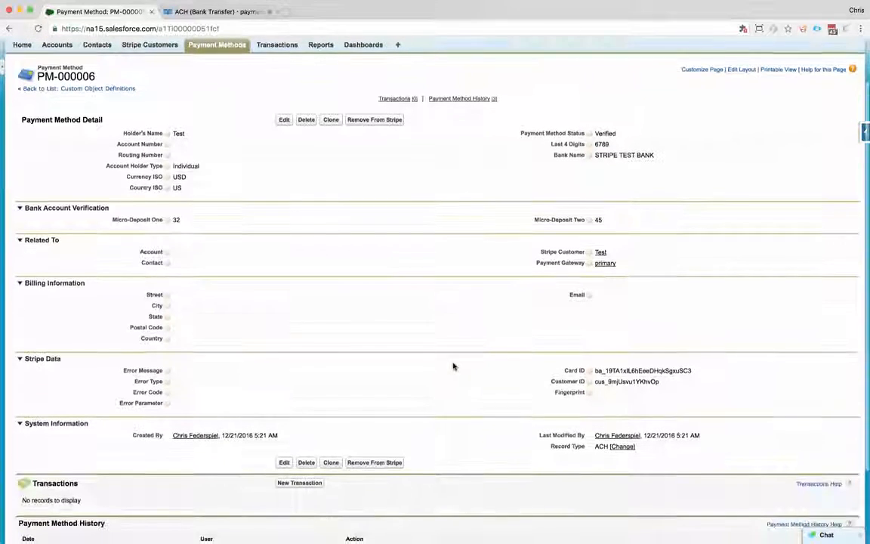
left_click(297, 484)
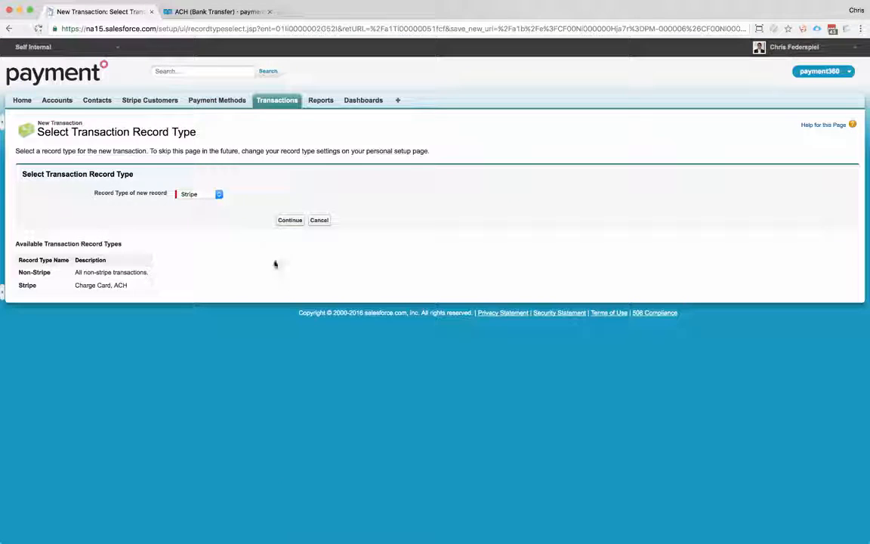
left_click(290, 220)
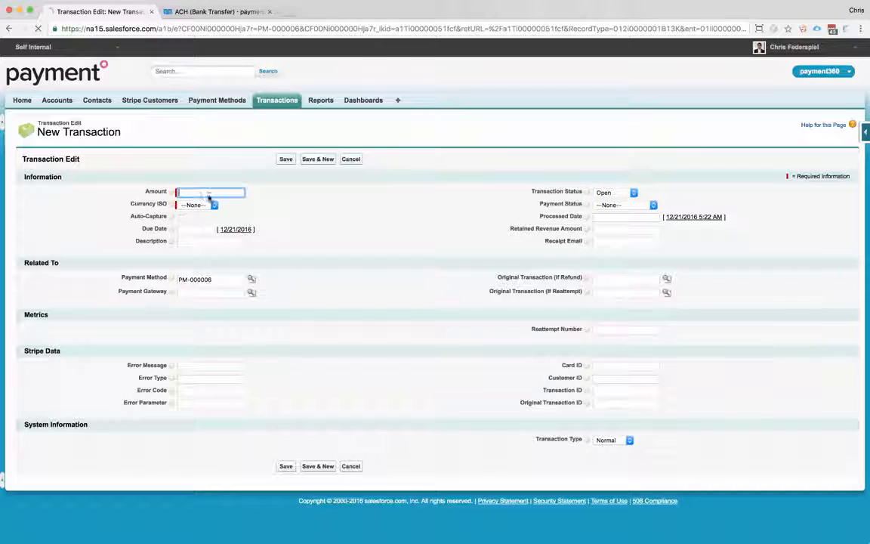
Step: Save the transaction with an amount of 1,000 and currency USD, and capture the payment
type("1,000")
left_click(197, 205)
left_click(199, 218)
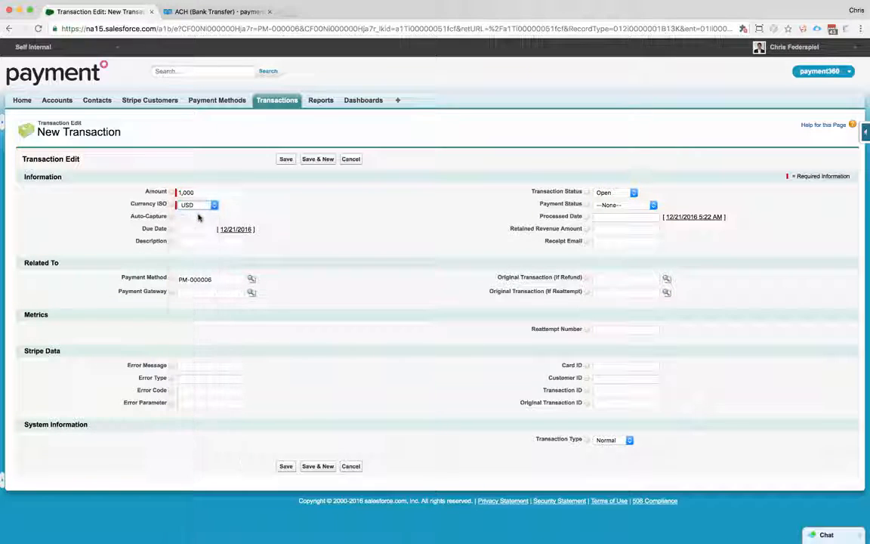
left_click(285, 159)
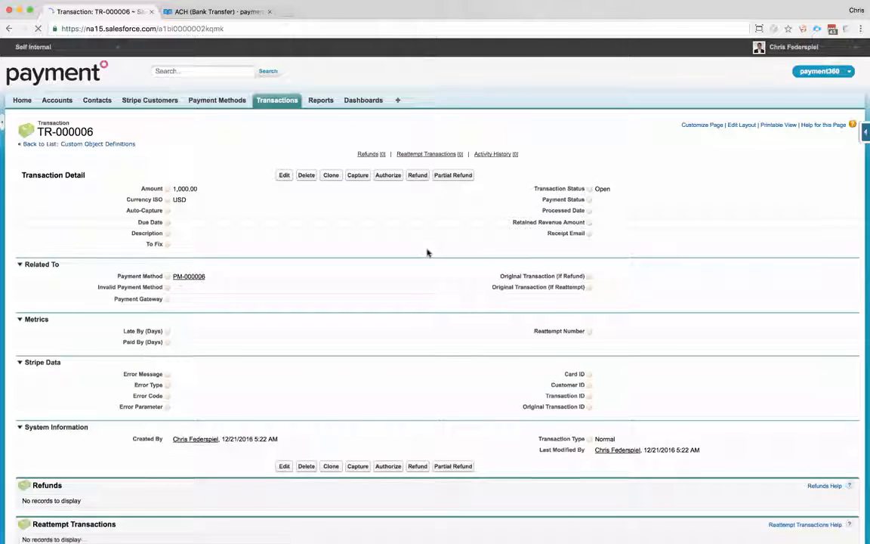
left_click(358, 175)
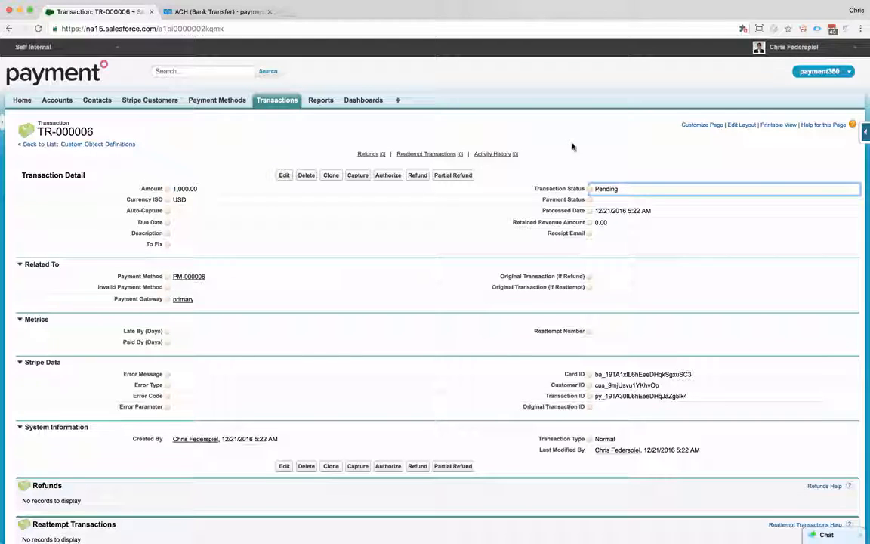
mouse_move(589, 201)
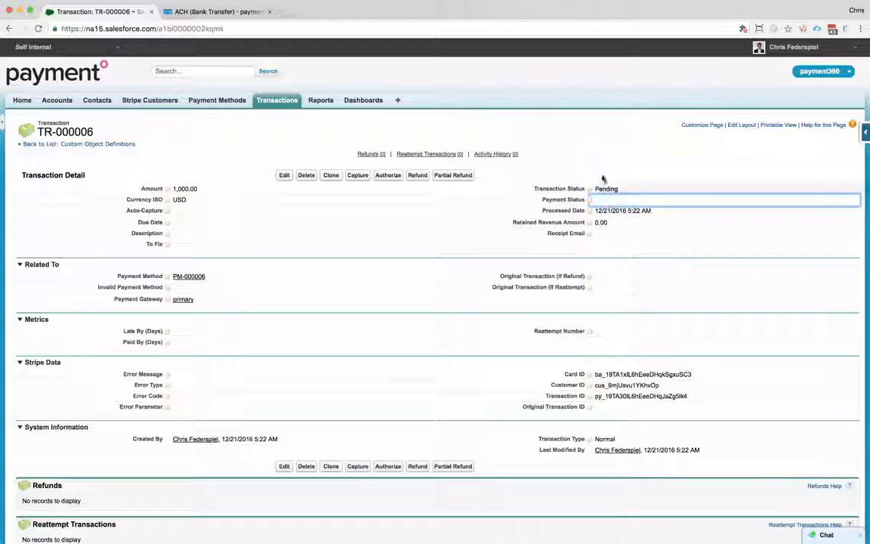
Step: Open the Setup guide in the payment360 documentation and examine the optional setup section required for ACH and its webhook instructions
left_click(202, 13)
scroll(229, 173, "up", 5)
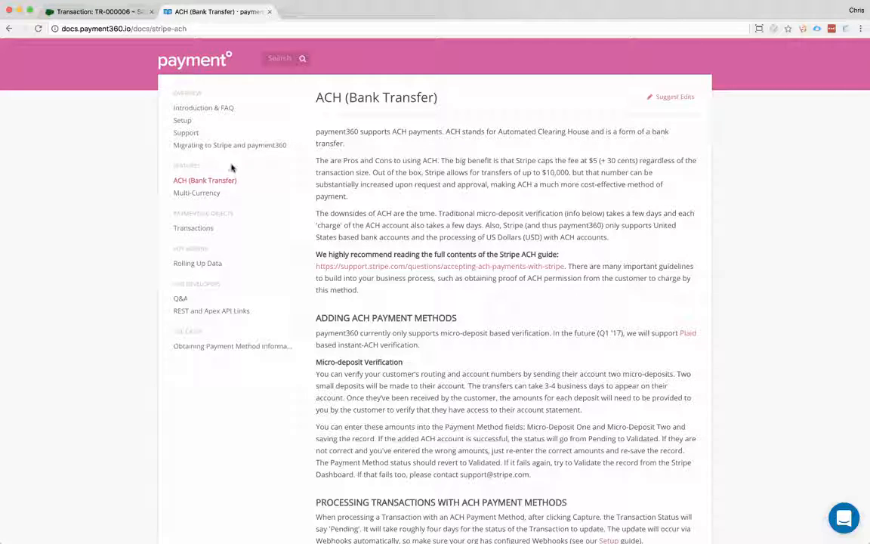
left_click(183, 121)
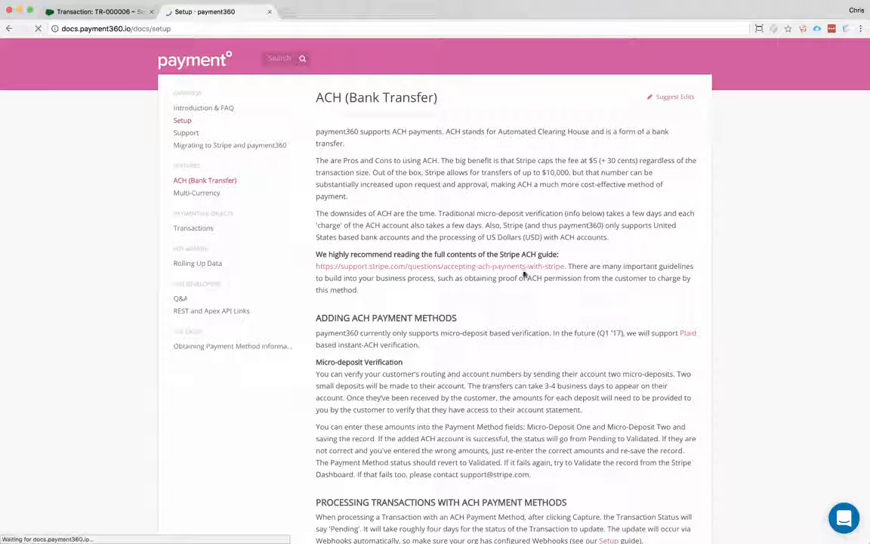
scroll(734, 363, "down", 15)
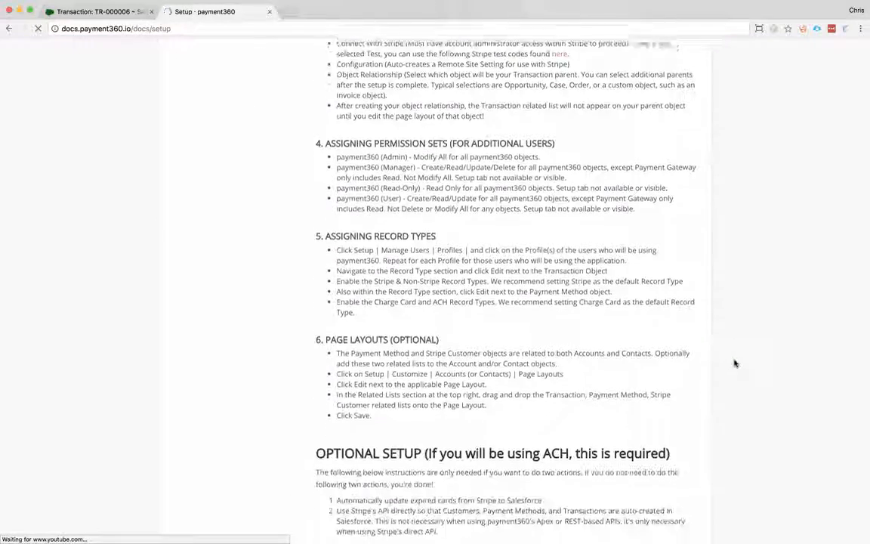
scroll(734, 363, "down", 2)
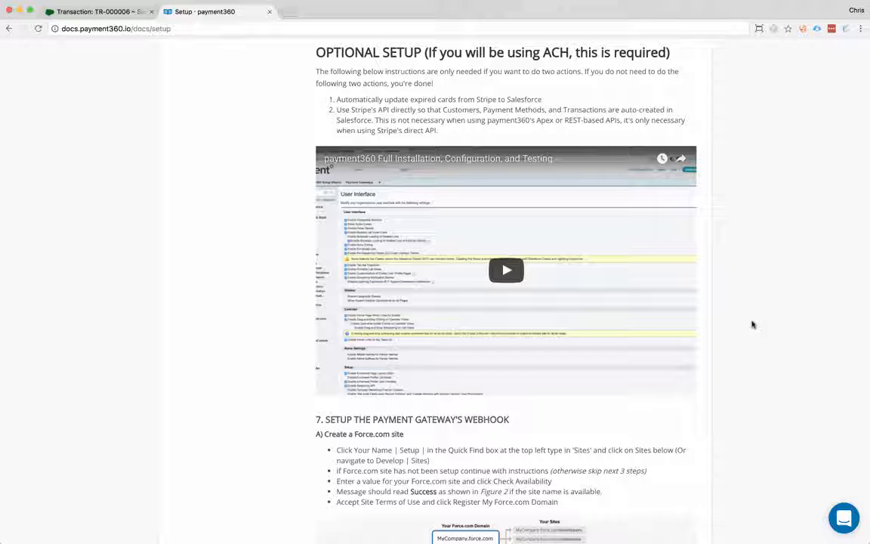
Step: Return to the transaction record in Salesforce and reload it to check the transaction status
left_click(92, 11)
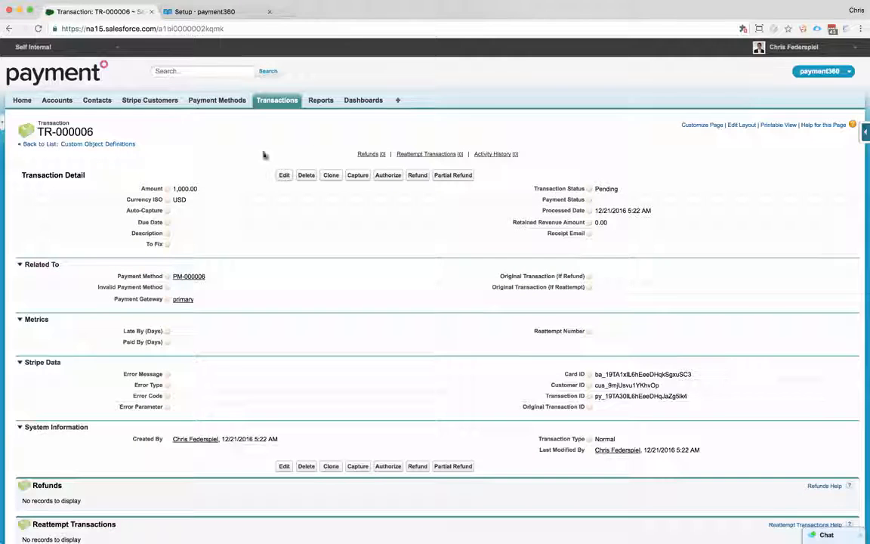
key("super+r")
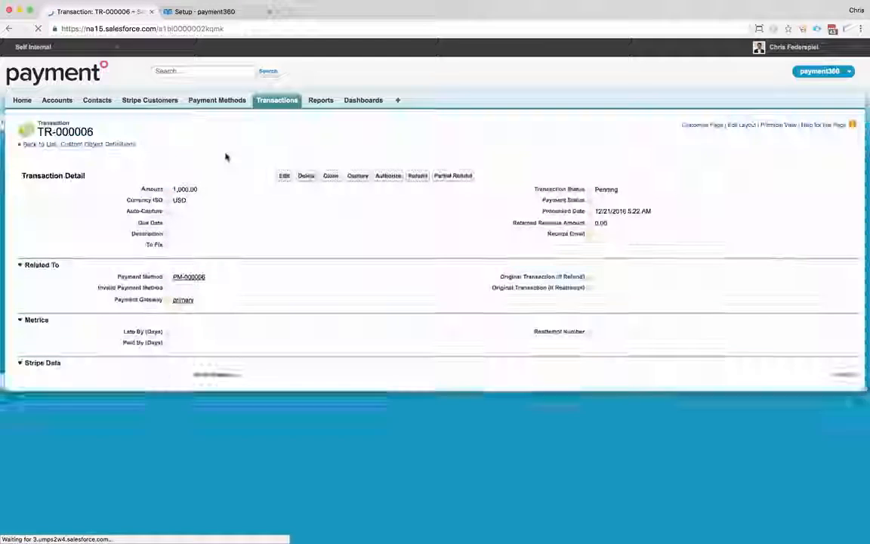